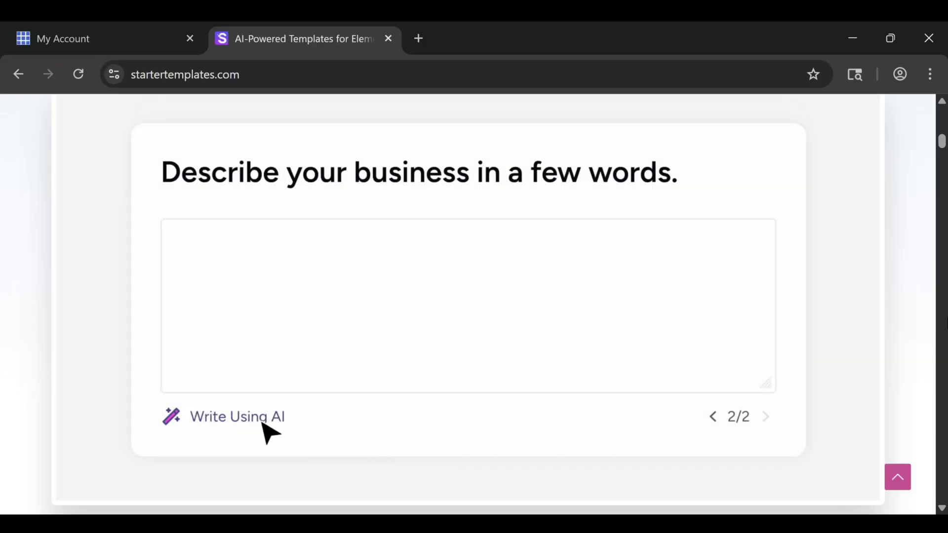
Have AI write the Bliss Yoga Studio description, then choose design Option 3 with the blue palette
click(260, 419)
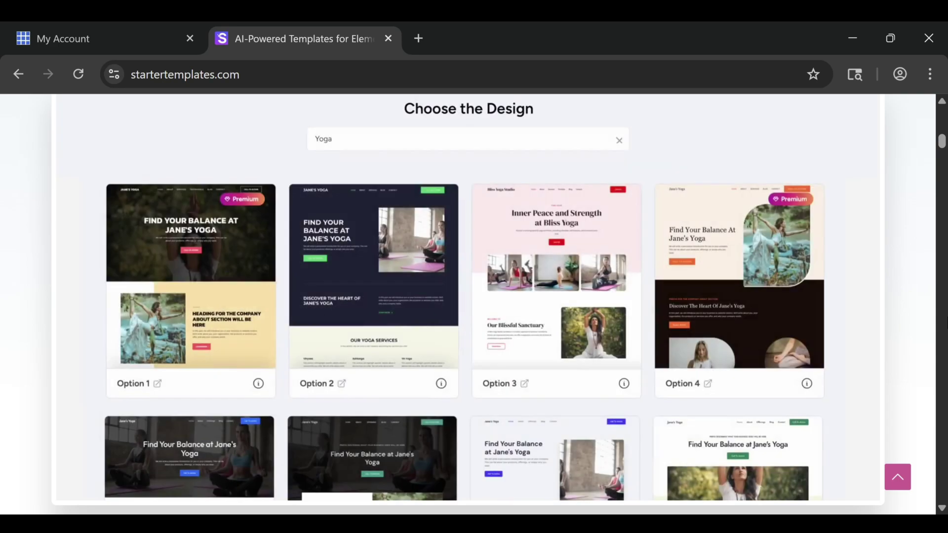
scroll(464, 341, down, 6)
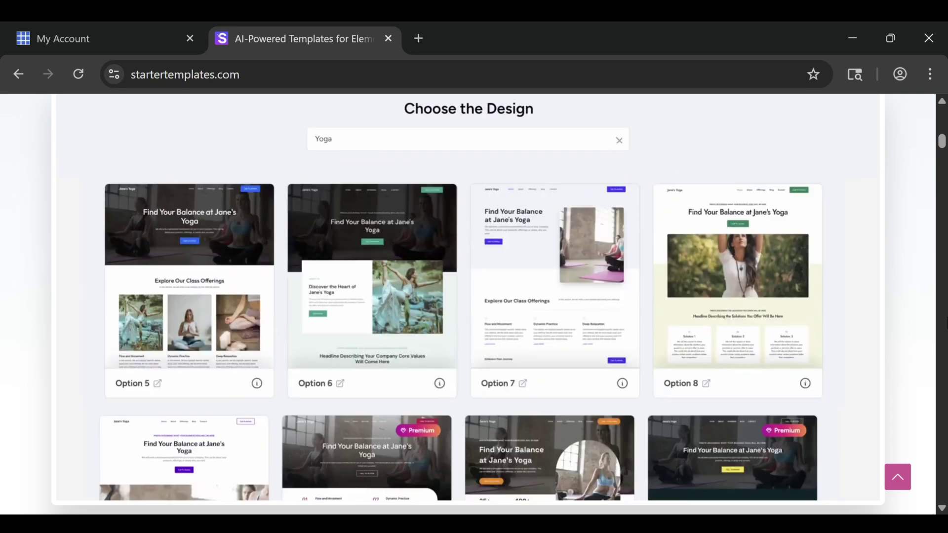
scroll(464, 340, up, 6)
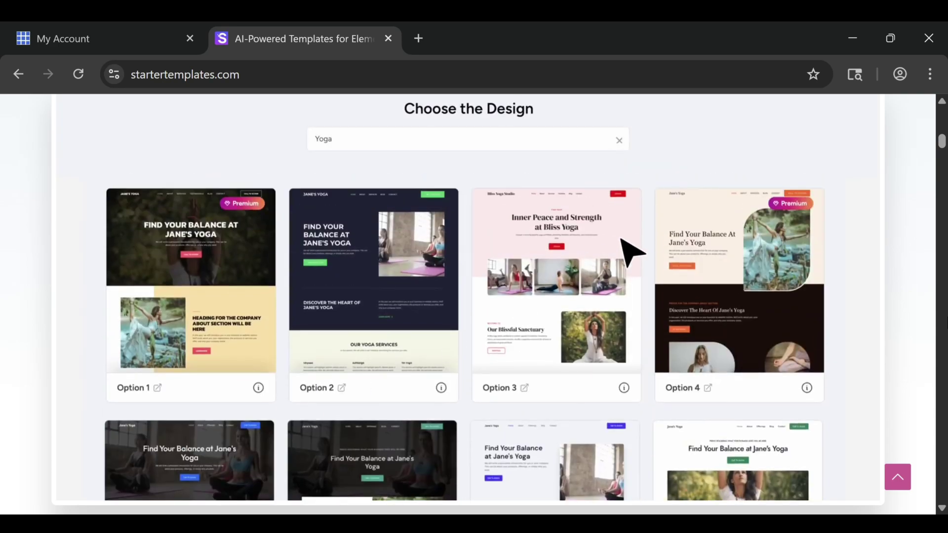
click(627, 249)
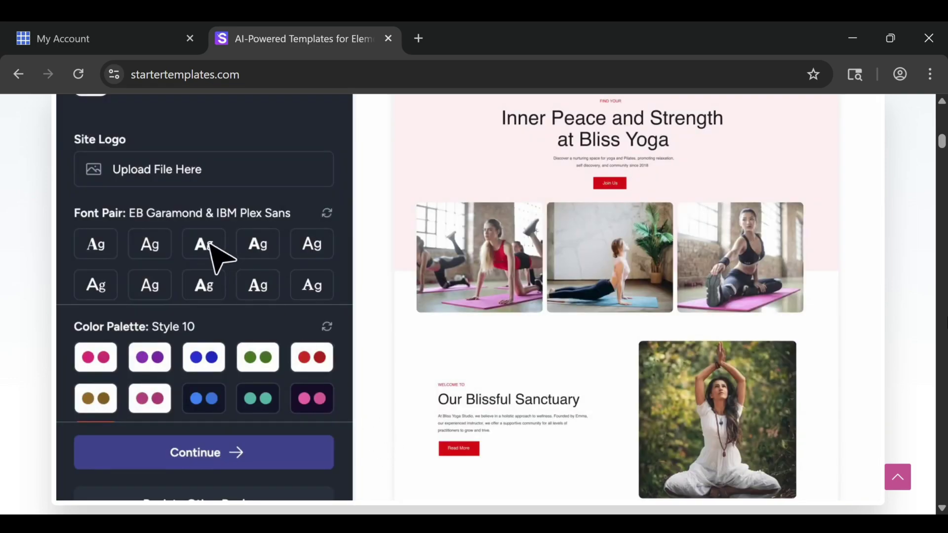
click(195, 365)
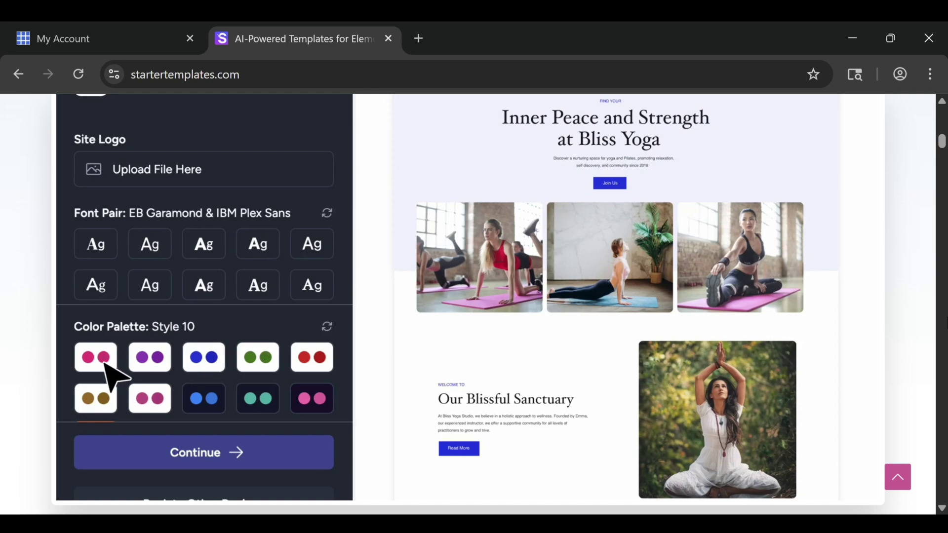
Finish customizing and scroll through the built Bliss Yoga site preview
click(278, 458)
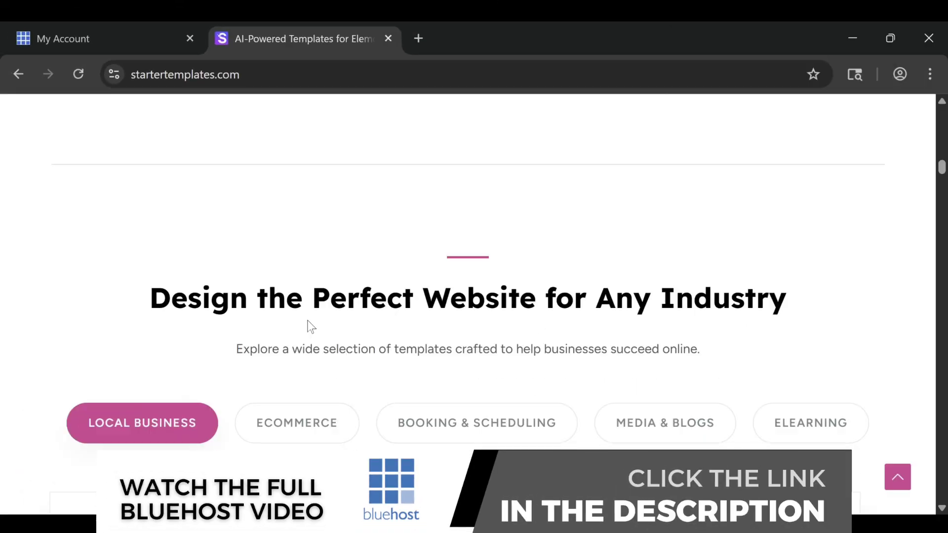
scroll(311, 326, down, 6)
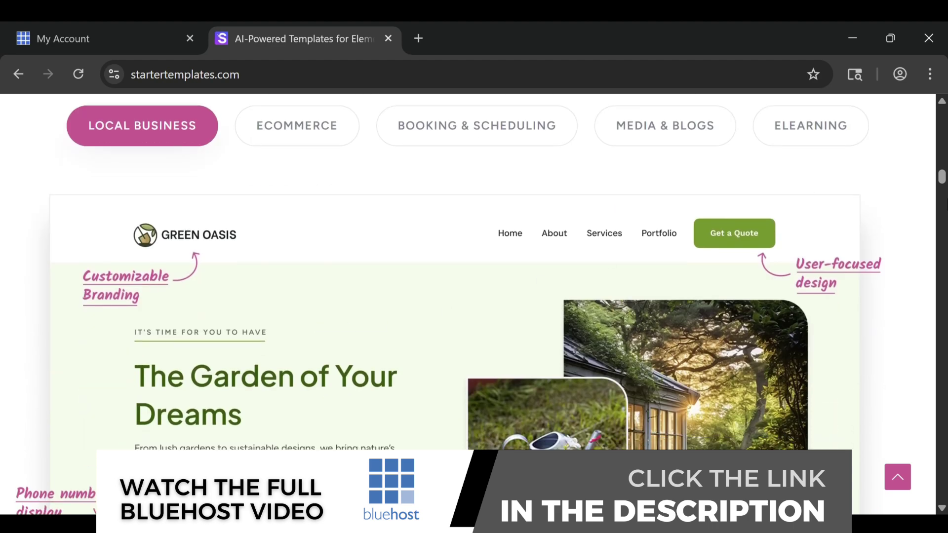
scroll(474, 296, down, 2)
scroll(474, 297, down, 2)
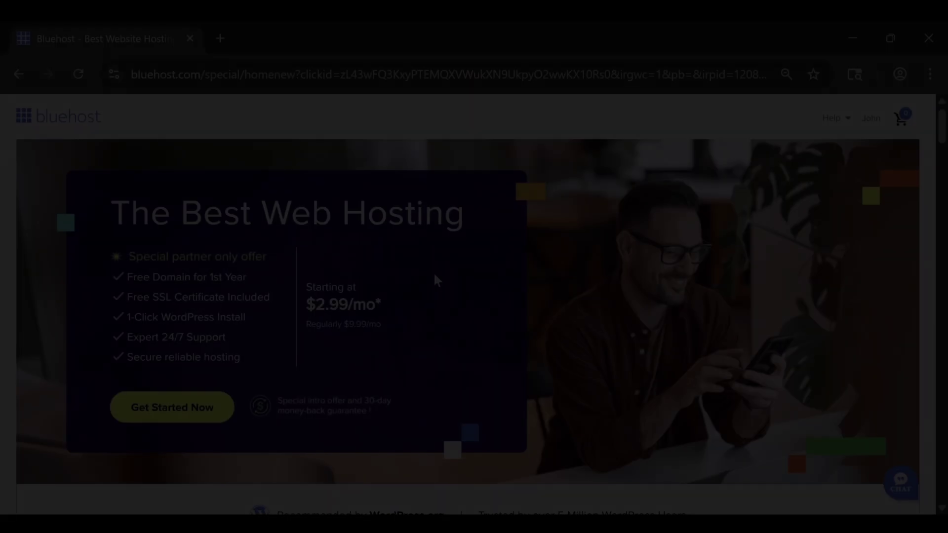
scroll(434, 281, down, 10)
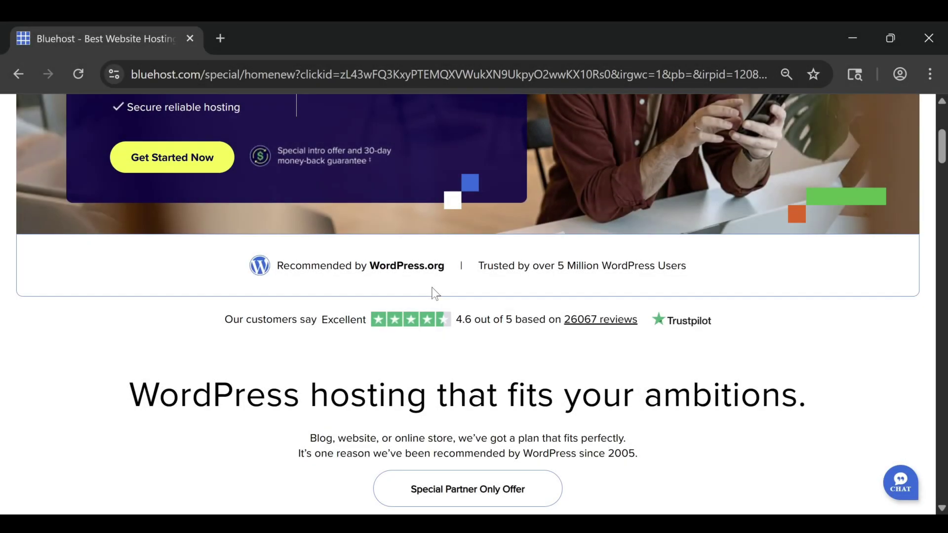
Set the tcts-consulting.com WordPress Starter Hosting term to 1 Year and review the $47.88 order summary
scroll(316, 246, down, 3)
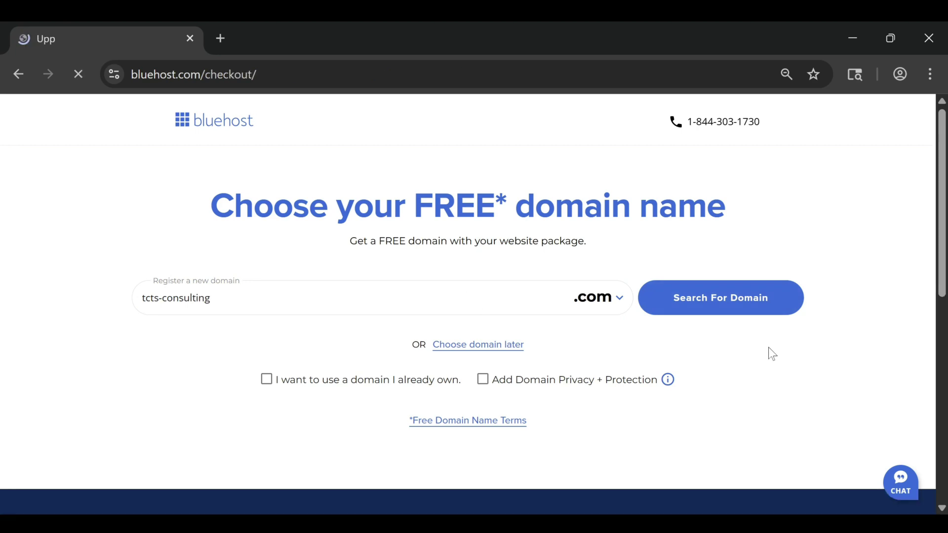
click(274, 271)
click(214, 352)
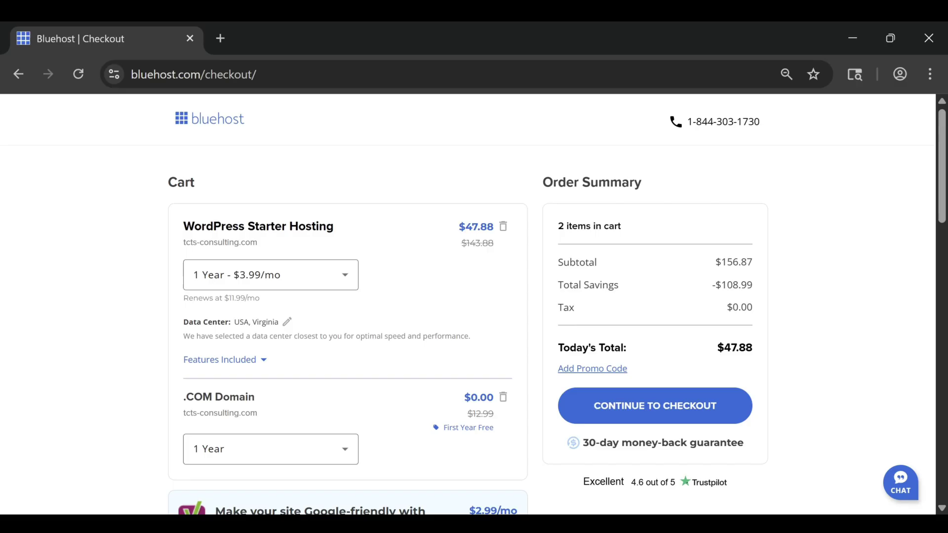
drag(557, 284, 759, 291)
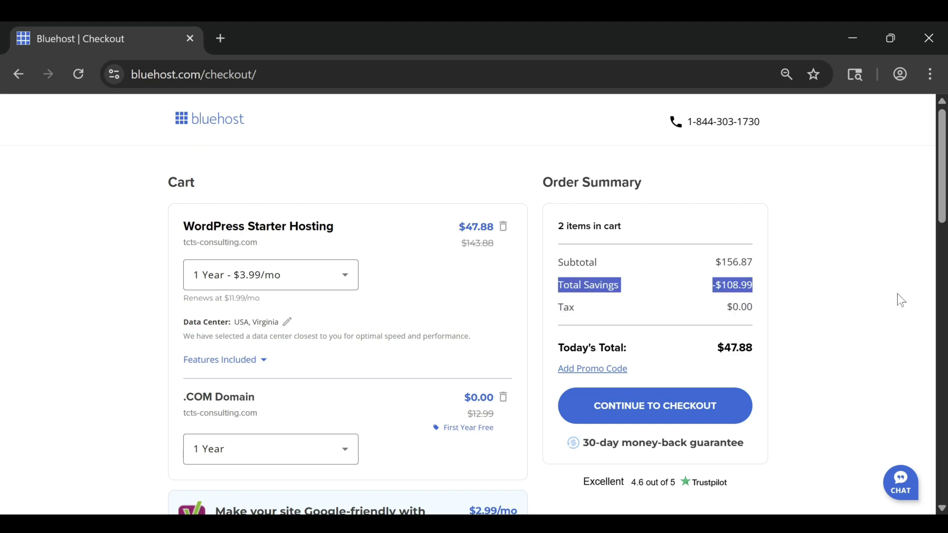
click(872, 269)
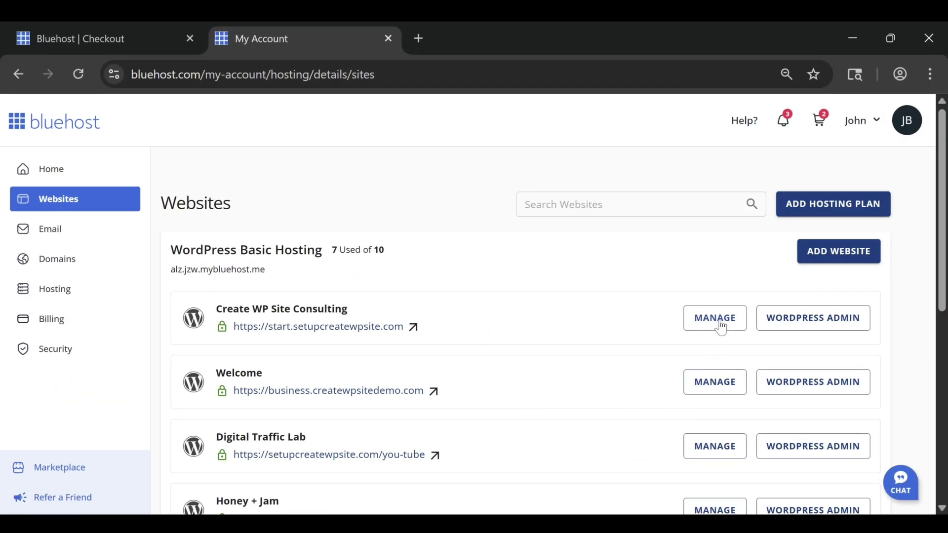
Manage the Create WP Site Consulting website to reach its WordPress admin dashboard
click(720, 327)
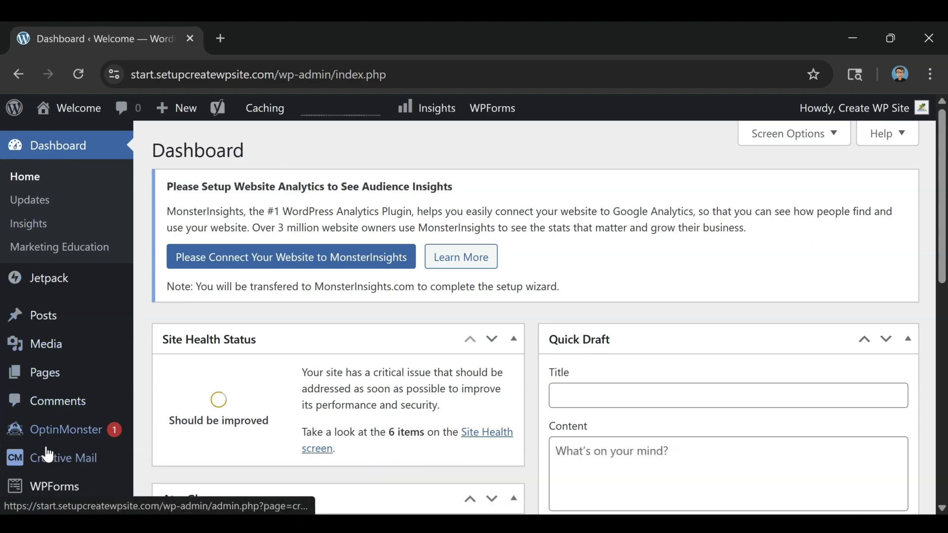
Scroll through the Dashboard's Site Health and Quick Draft widgets, then go to Posts > All Posts
mouse_move(47, 455)
scroll(47, 455, down, 5)
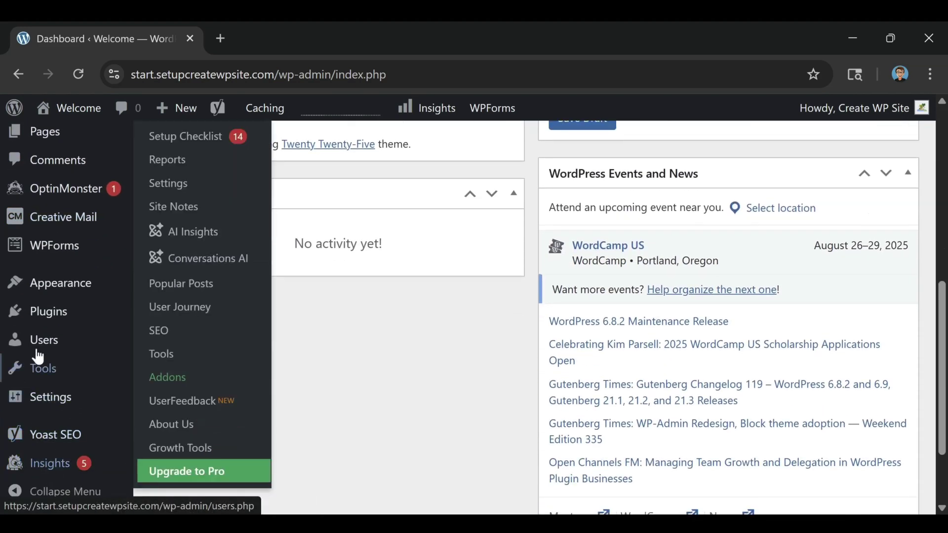
scroll(40, 215, up, 8)
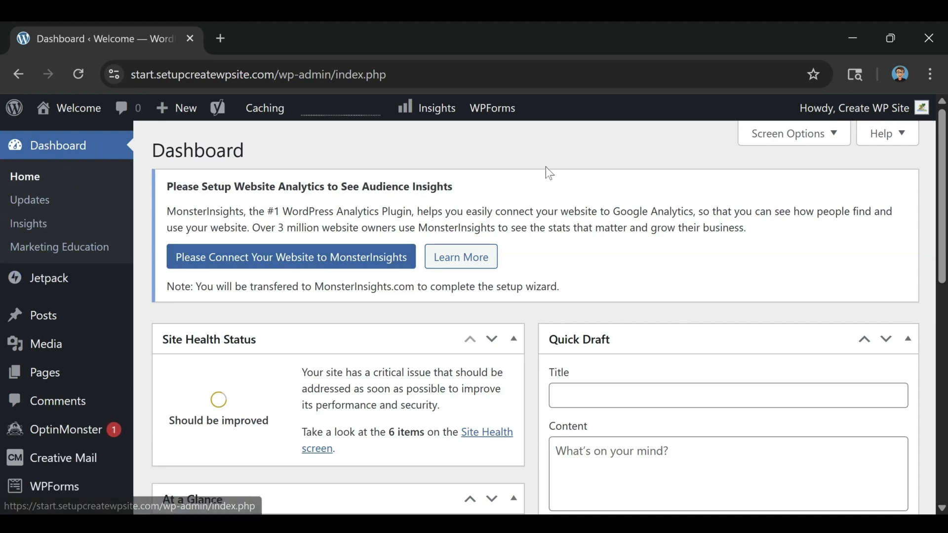
scroll(409, 301, down, 5)
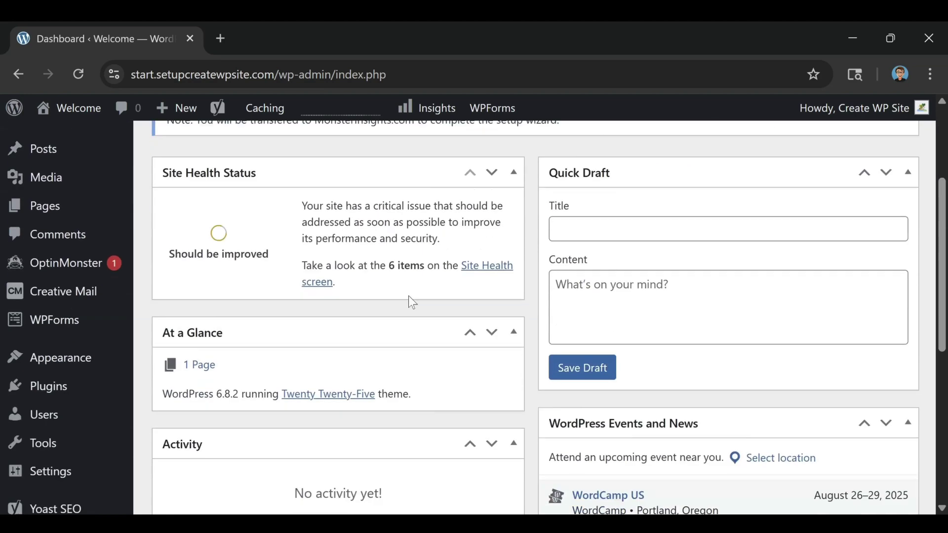
scroll(419, 387, up, 5)
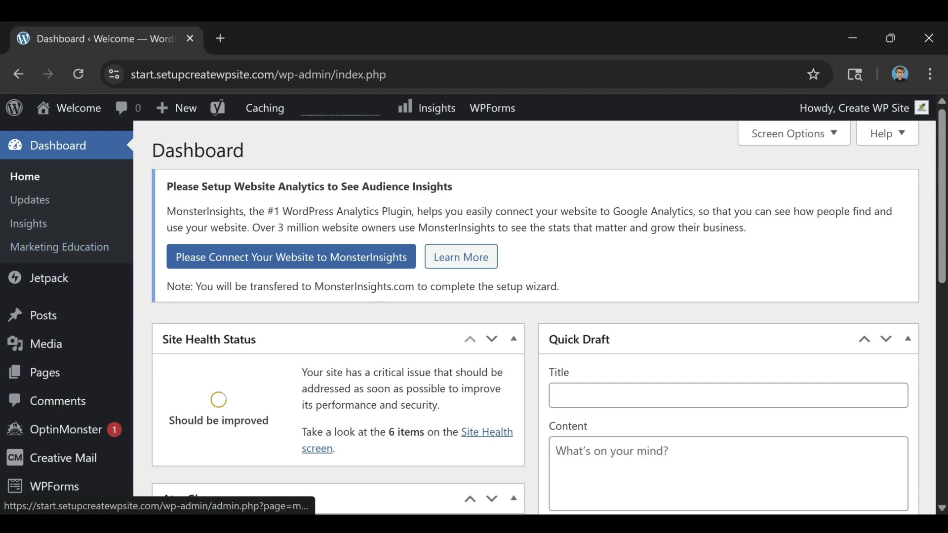
mouse_move(45, 323)
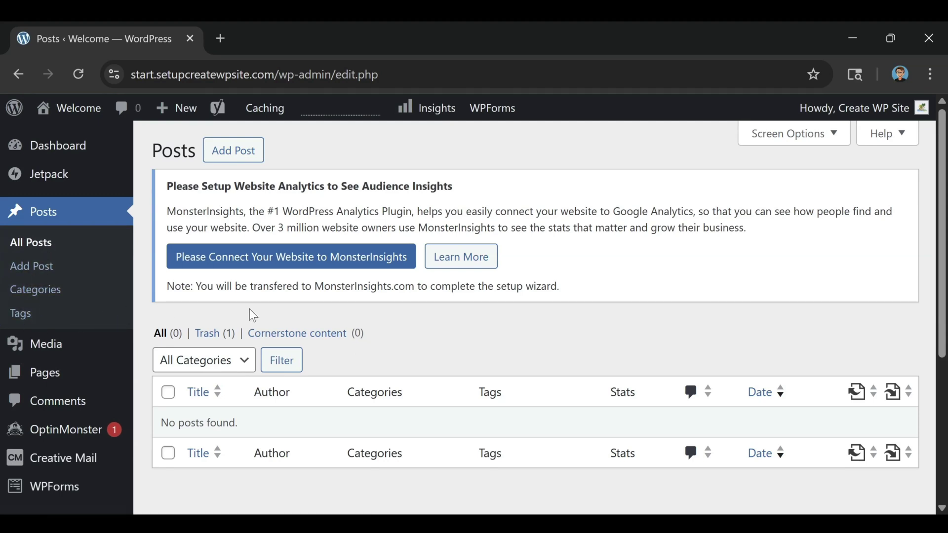
Visit the Media Library and Add Media File page, then show the Pages list with its 2 pages
click(46, 350)
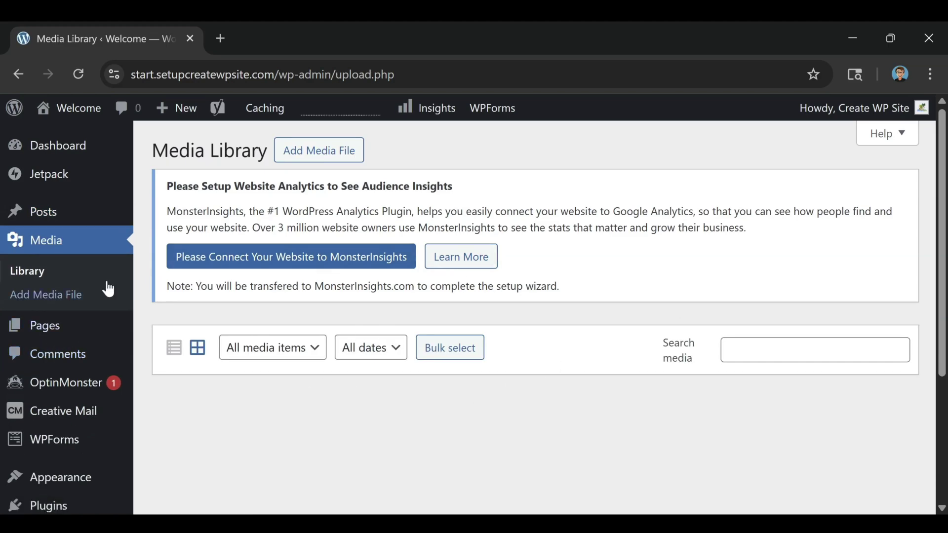
click(56, 296)
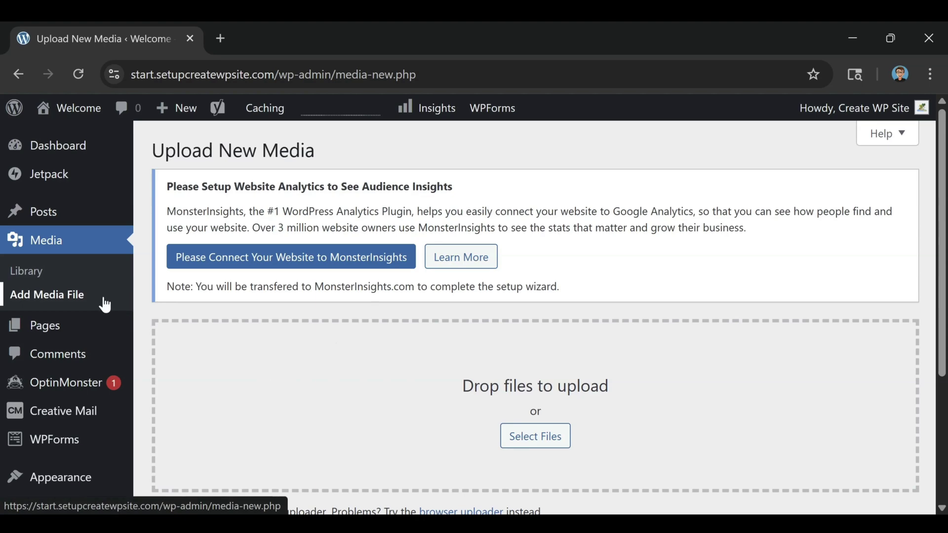
click(55, 284)
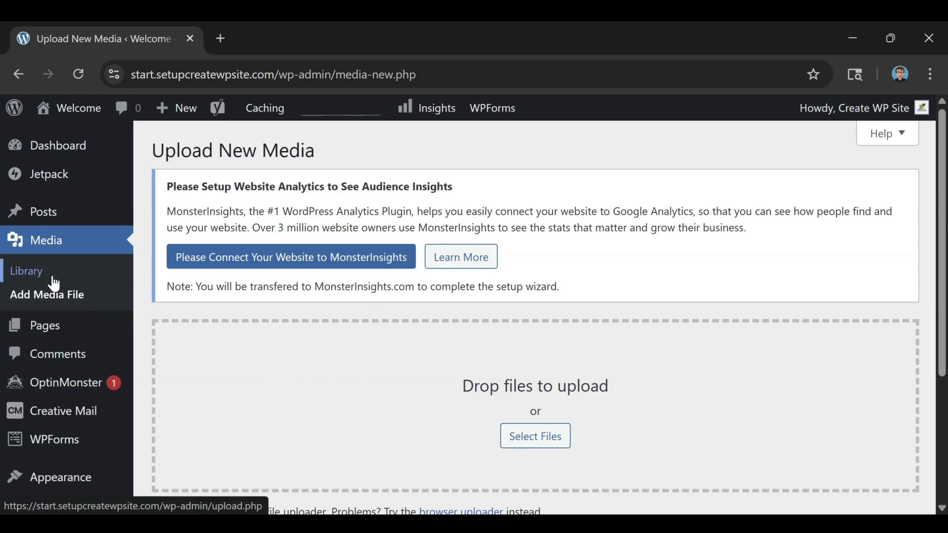
click(52, 338)
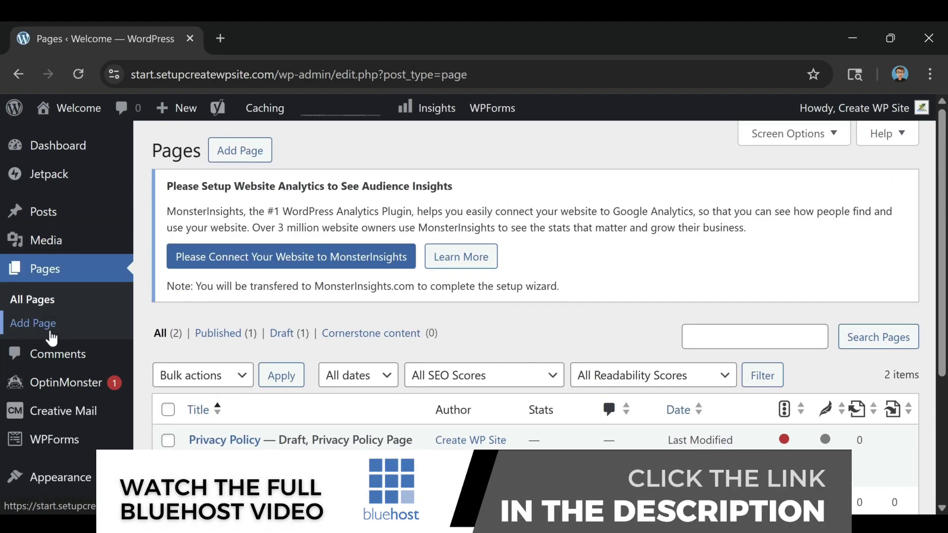
Check the empty Comments list, then go to Appearance > Themes with its 3 installed themes
scroll(762, 440, down, 2)
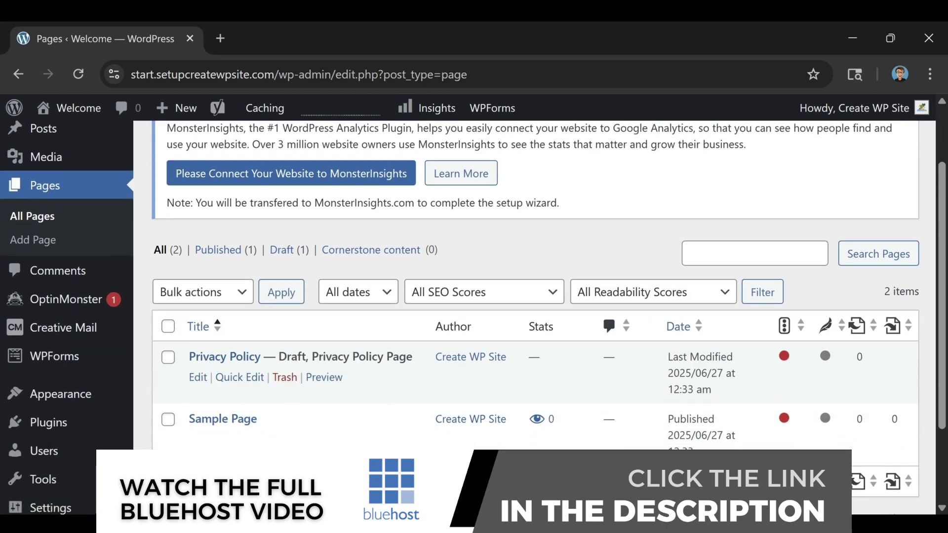
scroll(476, 385, up, 2)
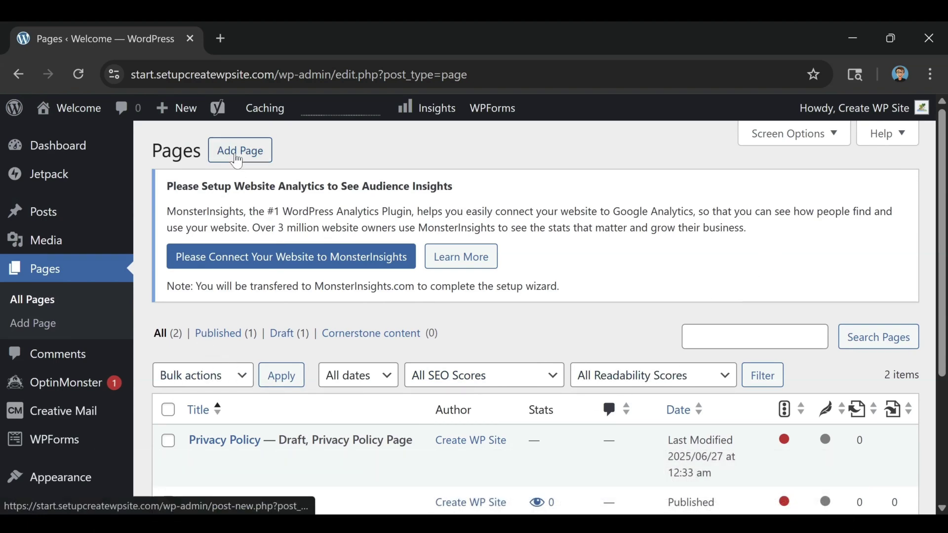
click(50, 360)
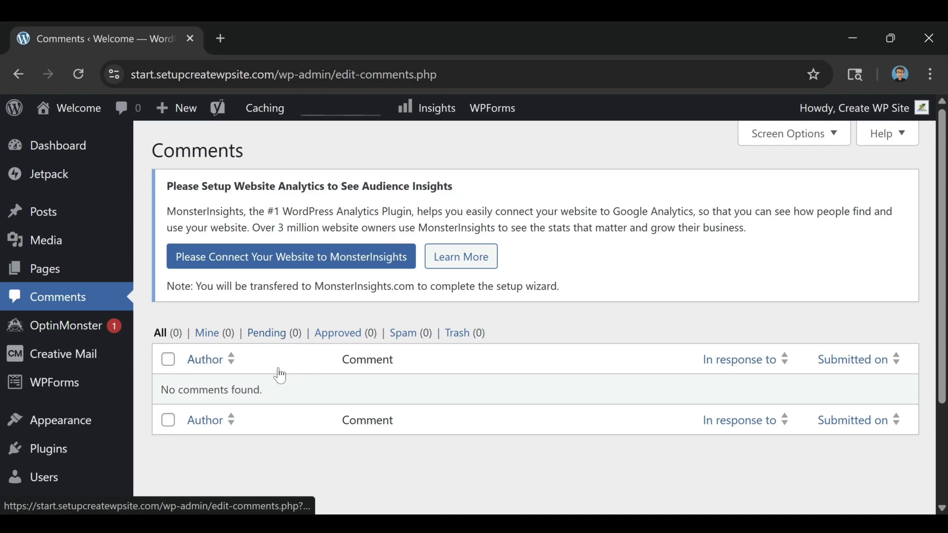
mouse_move(56, 426)
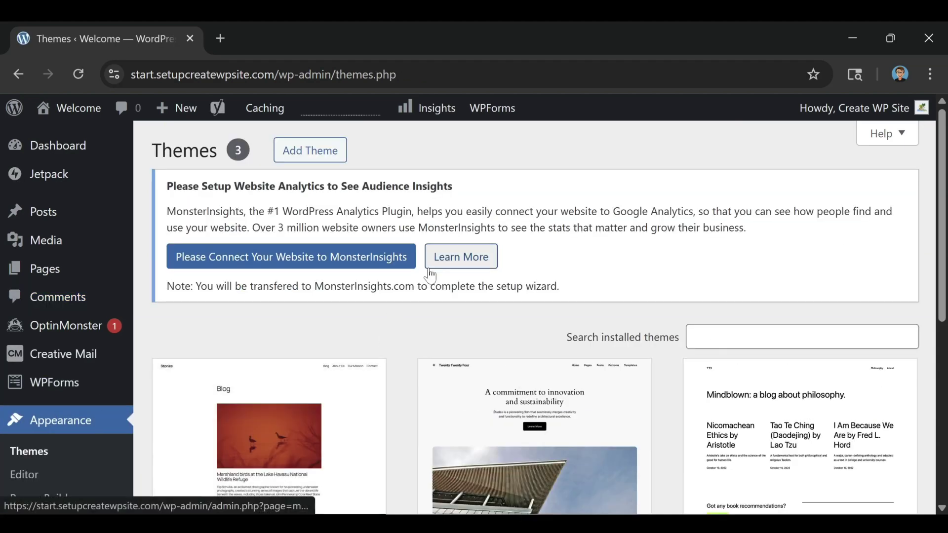
Scroll the Themes page, then browse the list of installed plugins
scroll(84, 360, down, 2)
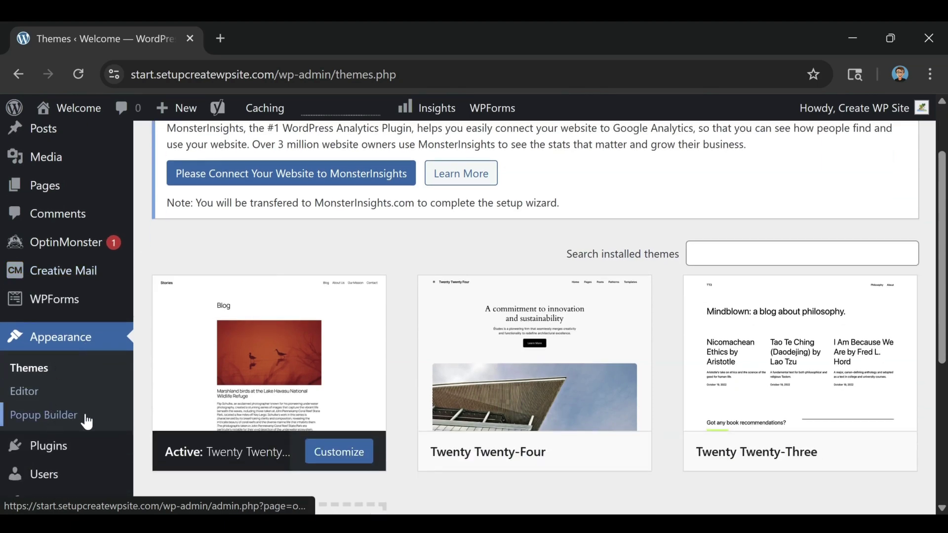
scroll(35, 352, down, 2)
scroll(33, 346, down, 4)
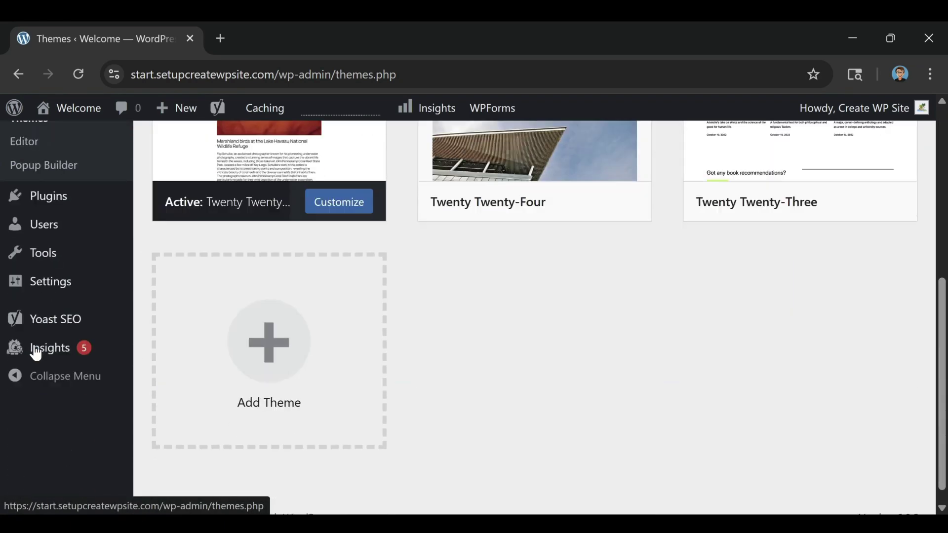
scroll(459, 333, up, 6)
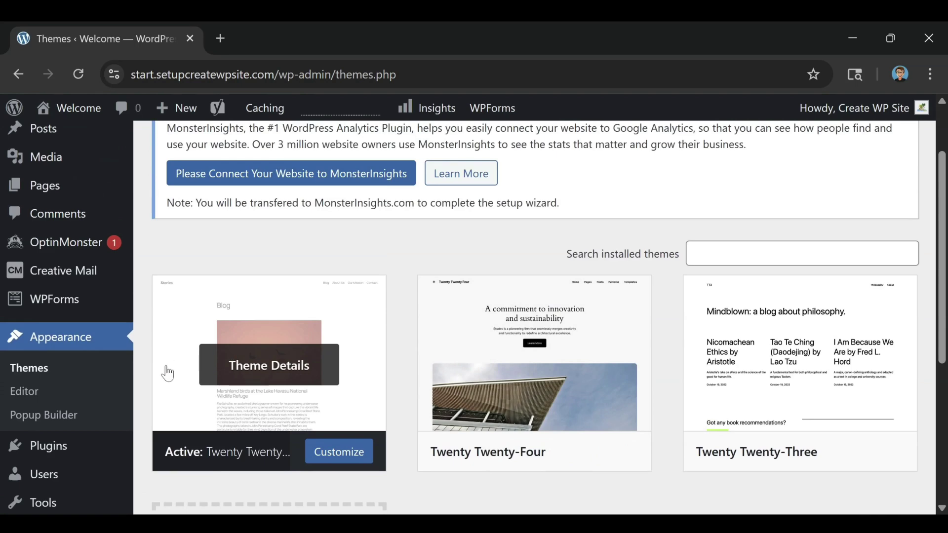
click(44, 450)
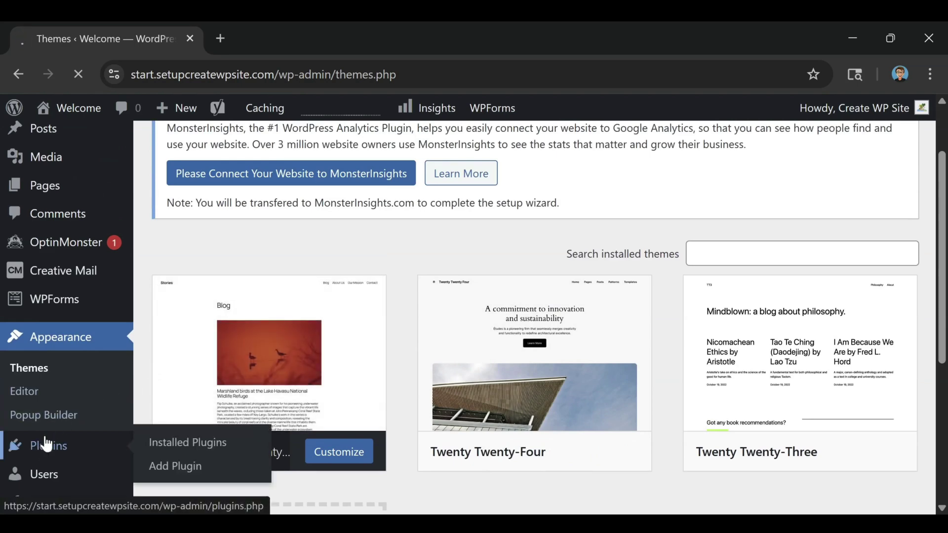
scroll(522, 382, down, 3)
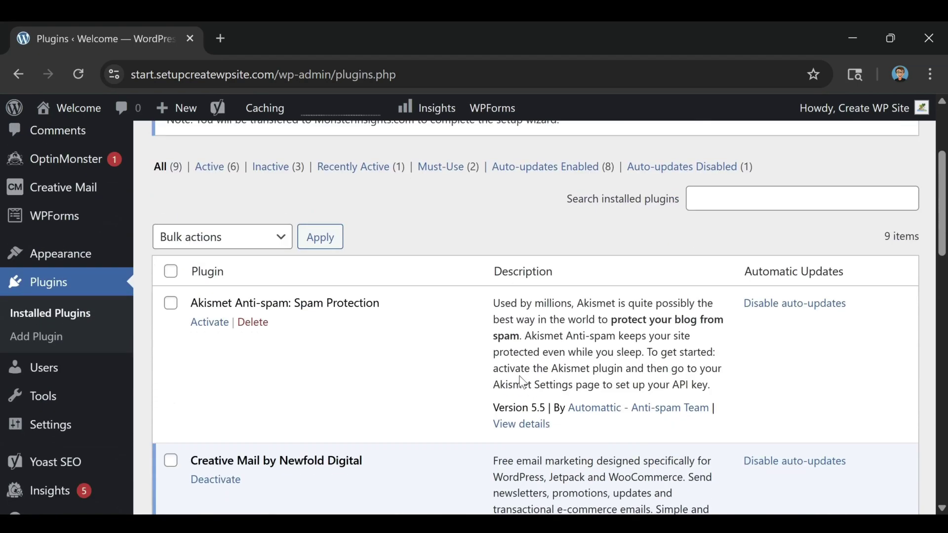
scroll(494, 387, down, 5)
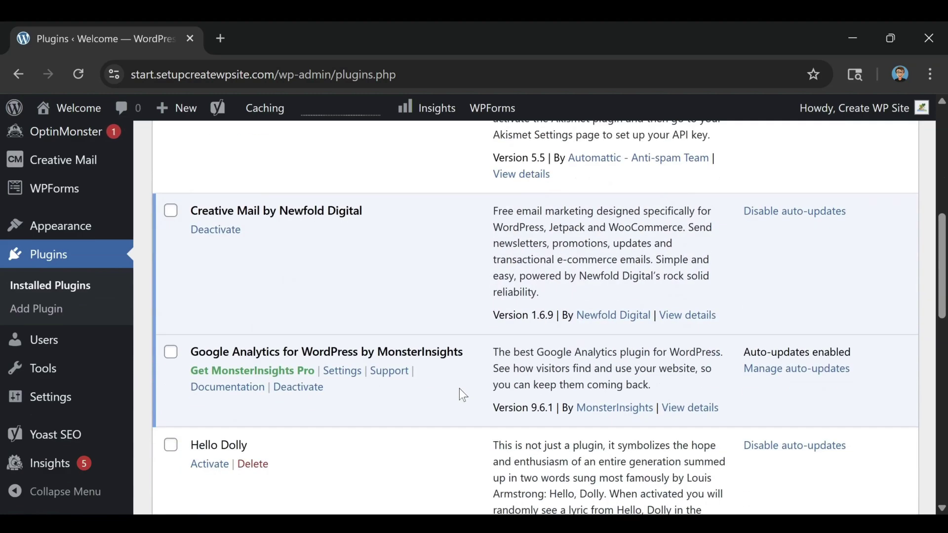
scroll(459, 389, up, 10)
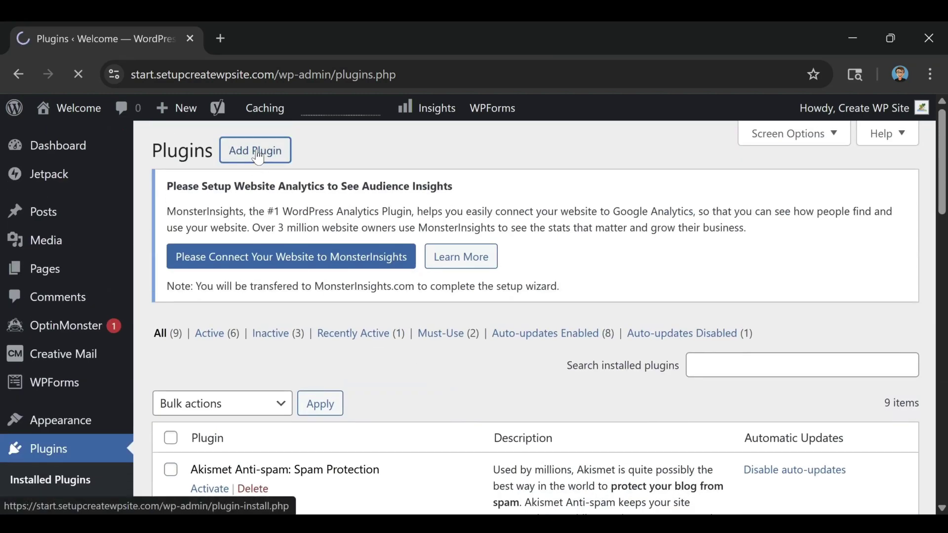
scroll(507, 366, down, 3)
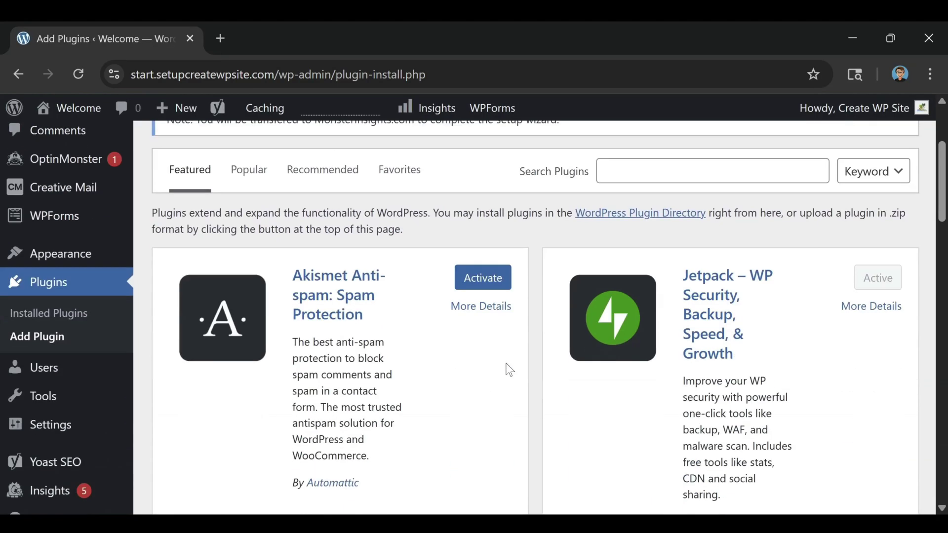
scroll(509, 369, up, 3)
Browse the Popular plugins under Add Plugin, then show the Users list with its 2 users
mouse_move(74, 354)
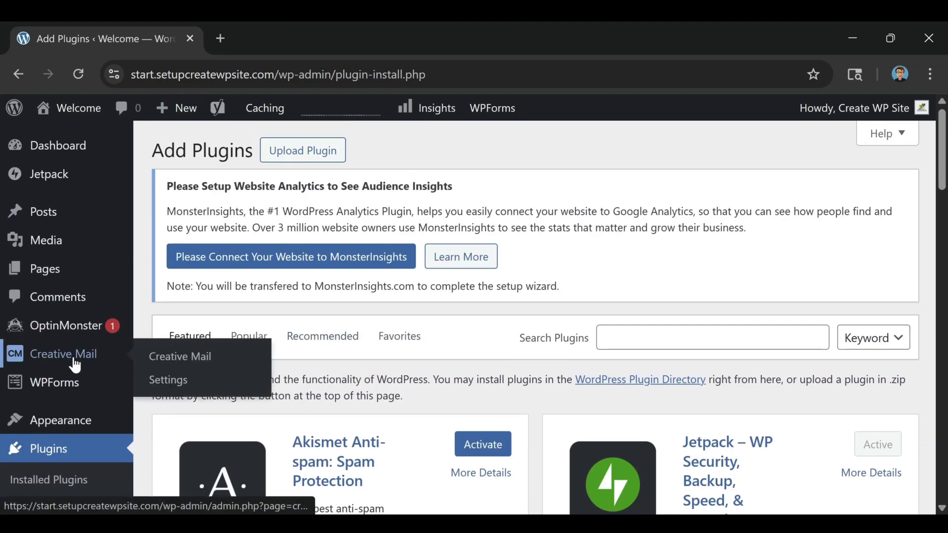
click(251, 337)
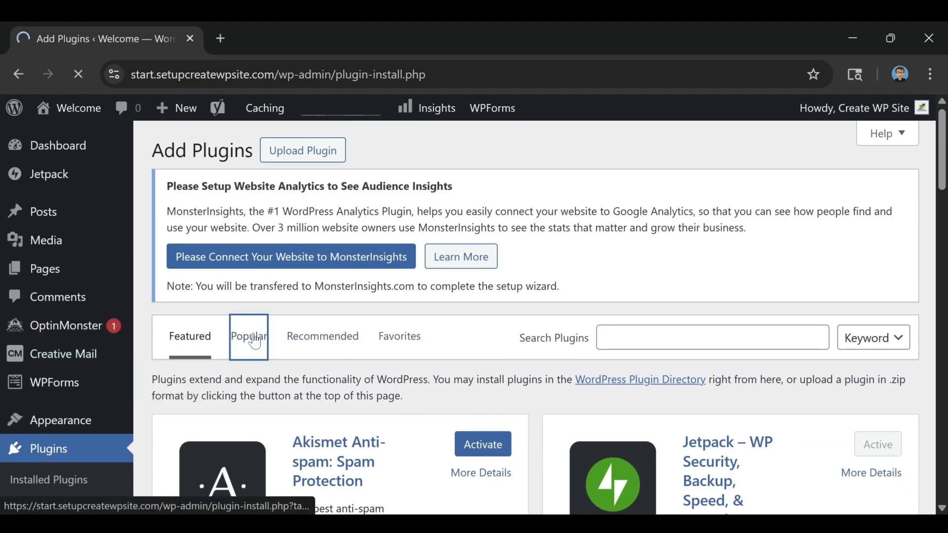
scroll(399, 362, down, 5)
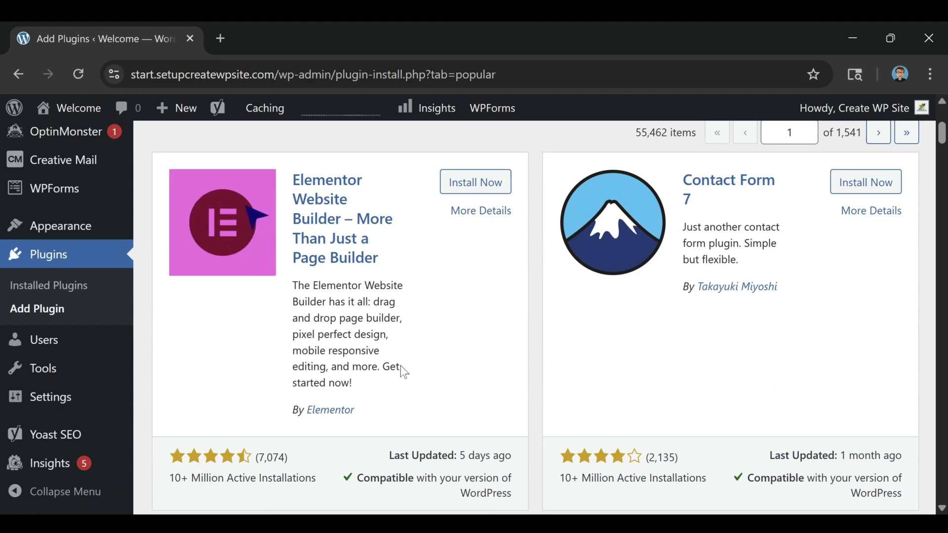
scroll(612, 303, down, 3)
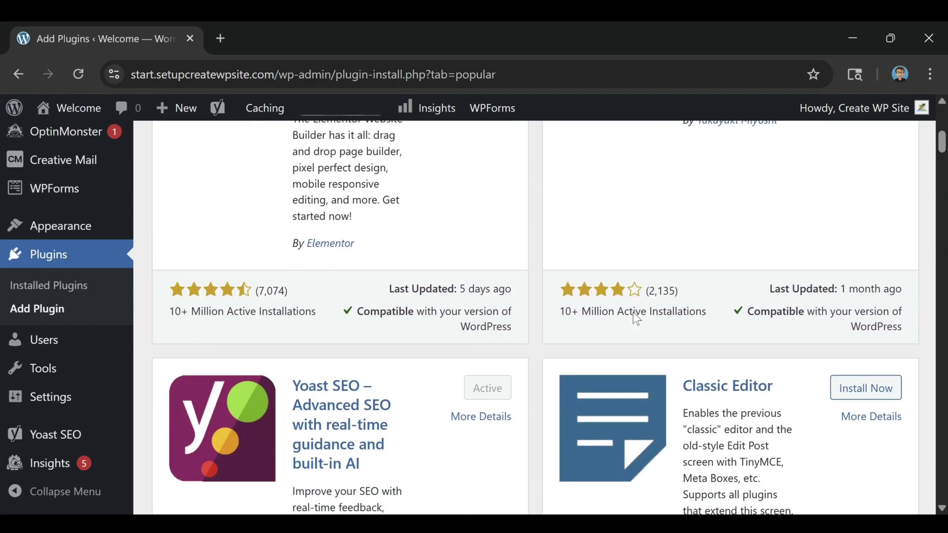
scroll(395, 311, down, 3)
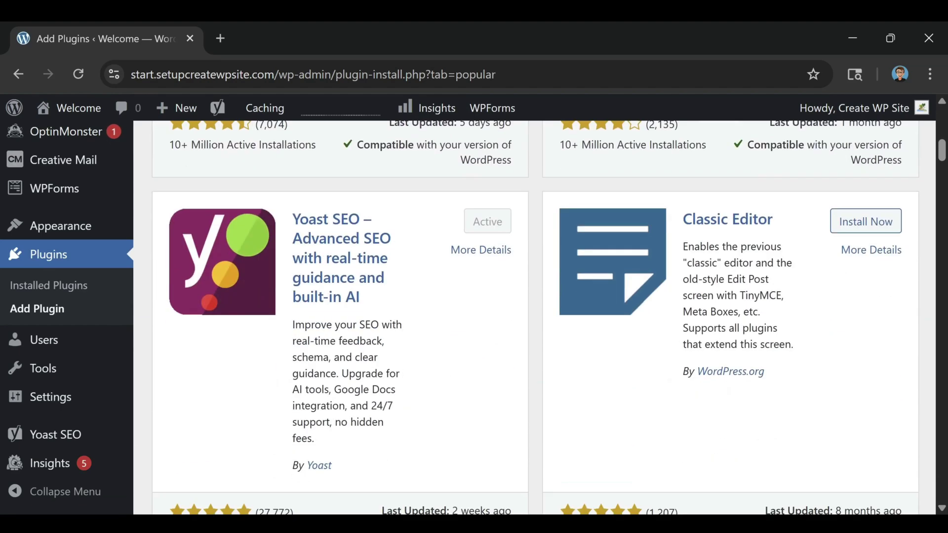
scroll(378, 321, down, 7)
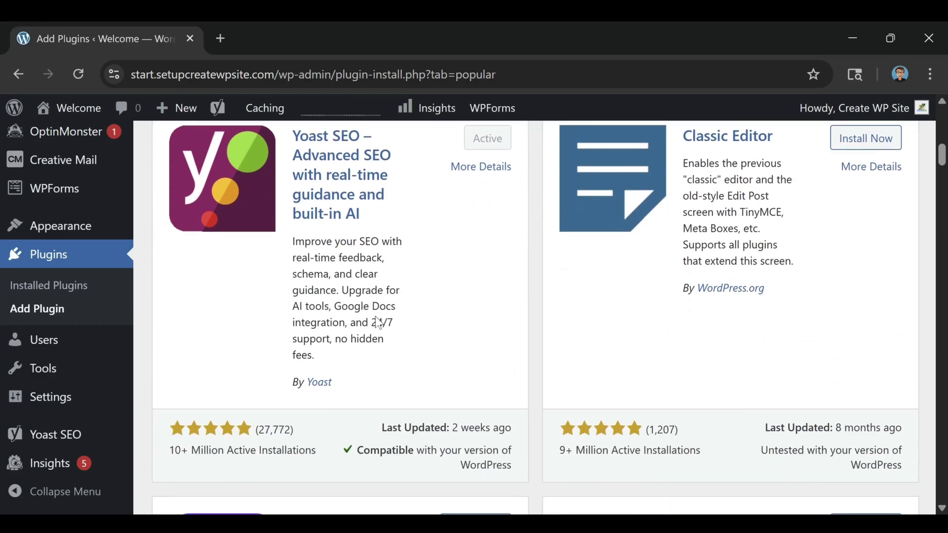
scroll(378, 332, up, 10)
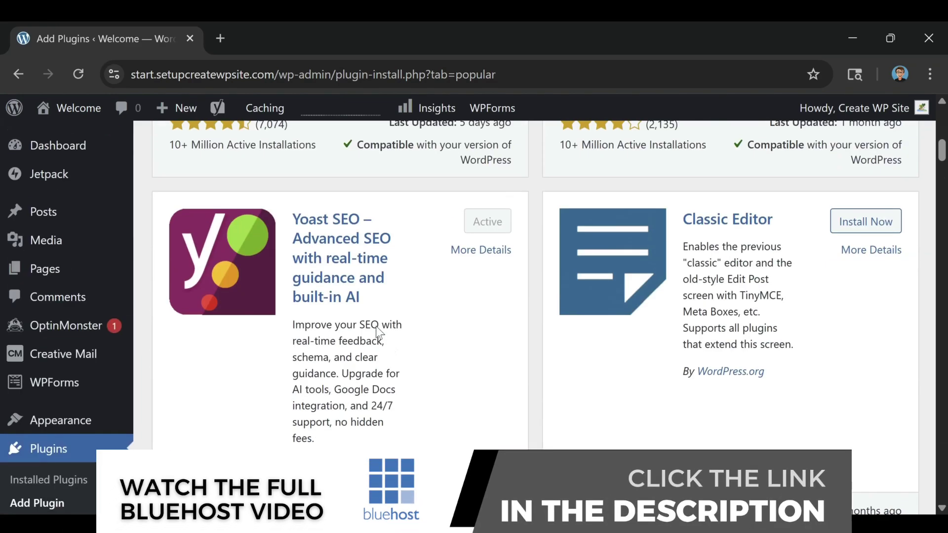
scroll(378, 332, up, 6)
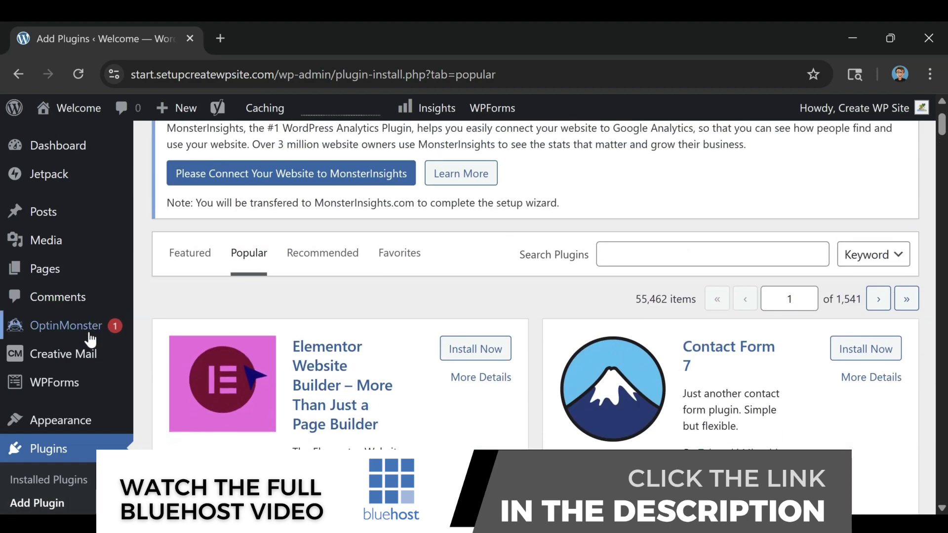
scroll(87, 340, down, 4)
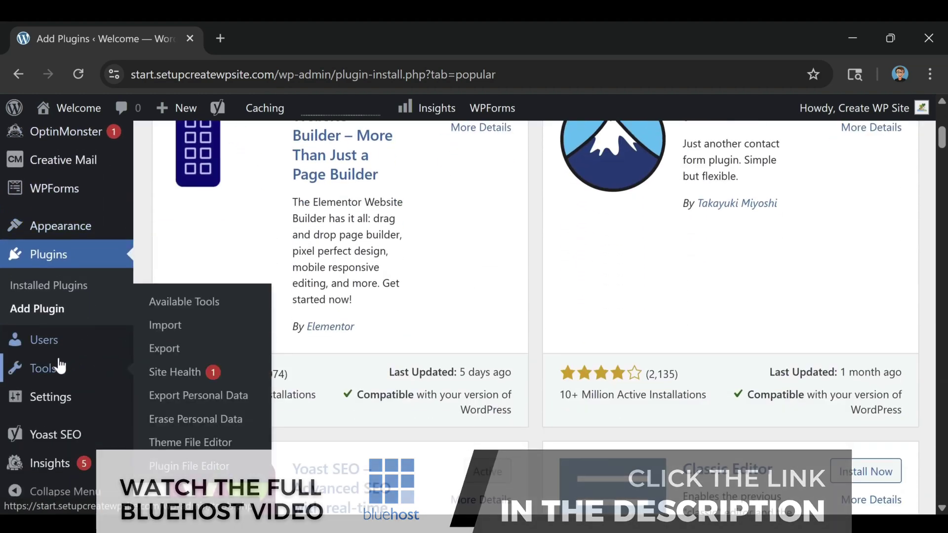
click(42, 351)
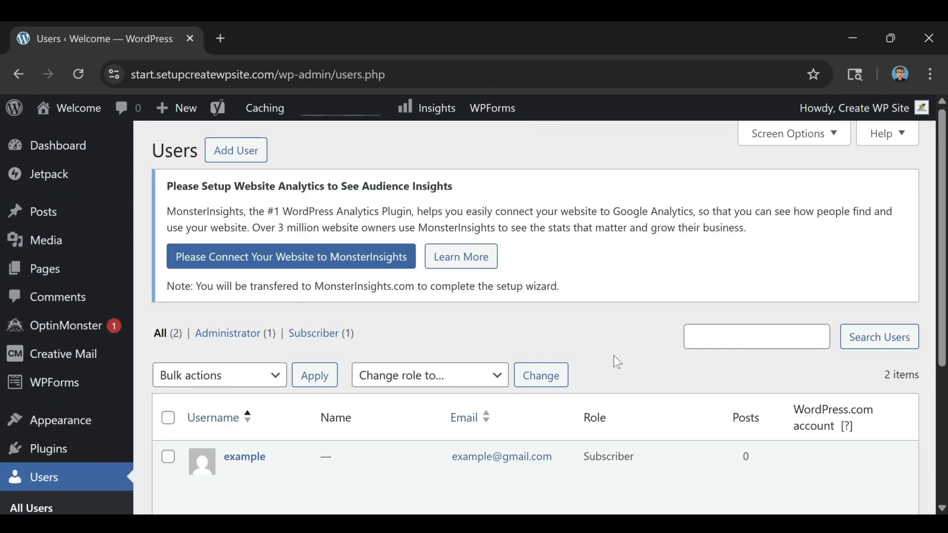